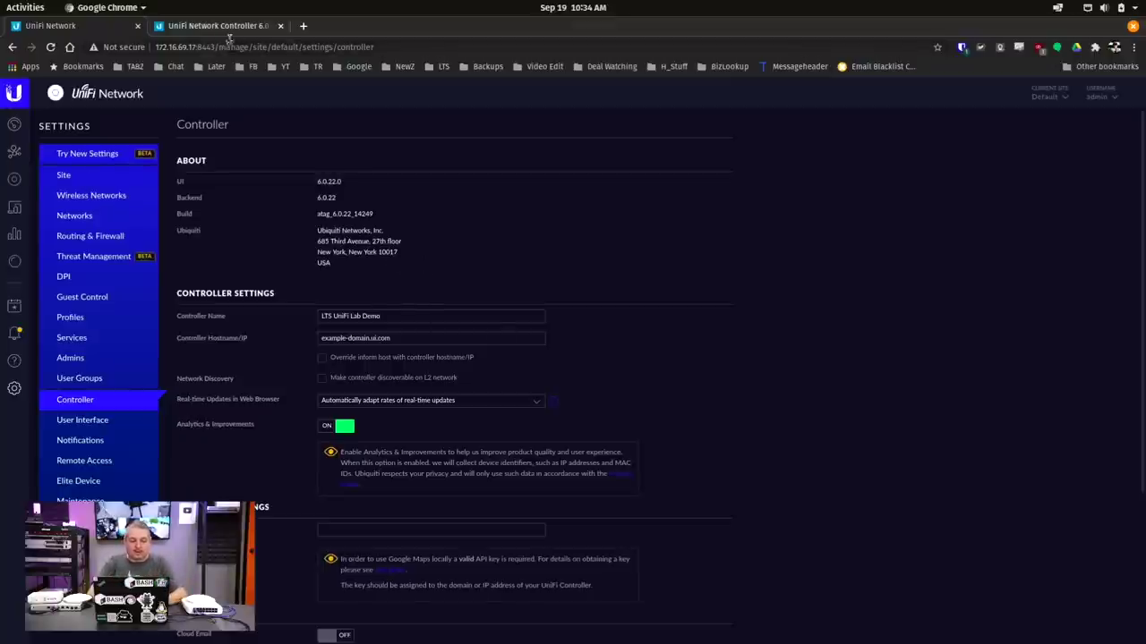
Show the UniFi 6.0.22 release notes scrolled down to the bug fixes and known issues
{"action": "left_click", "coordinate": [214, 25]}
{"action": "scroll", "coordinate": [471, 433], "scroll_direction": "down", "scroll_amount": 5}
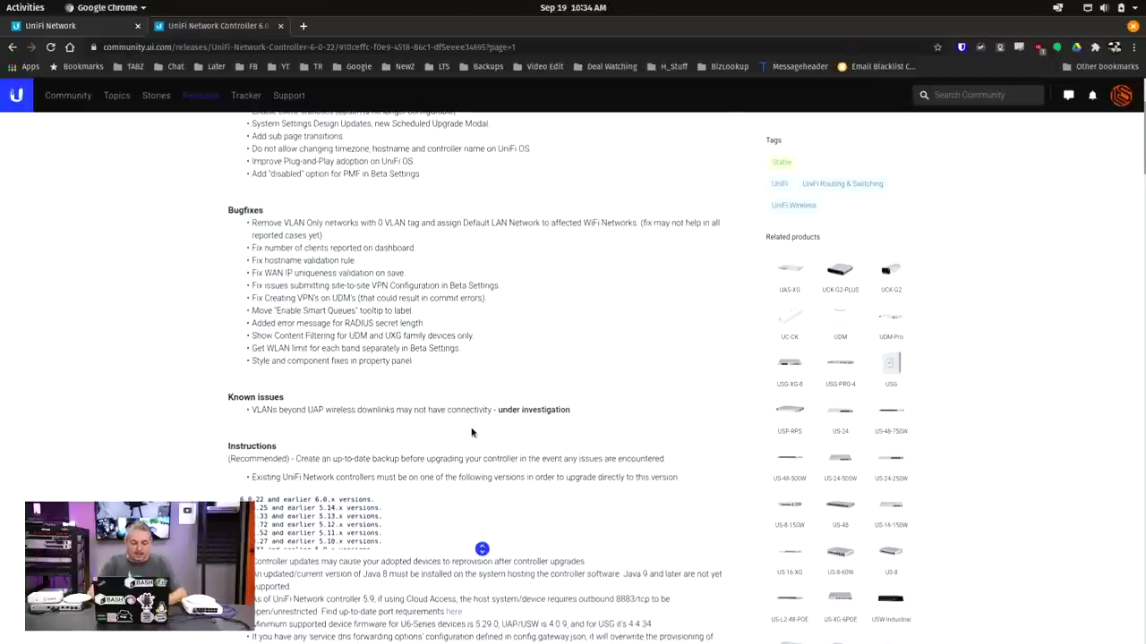
Highlight the known issue about VLANs beyond wireless downlinks and go back to the controller settings
{"action": "double_click", "coordinate": [338, 409]}
{"action": "triple_click", "coordinate": [338, 409]}
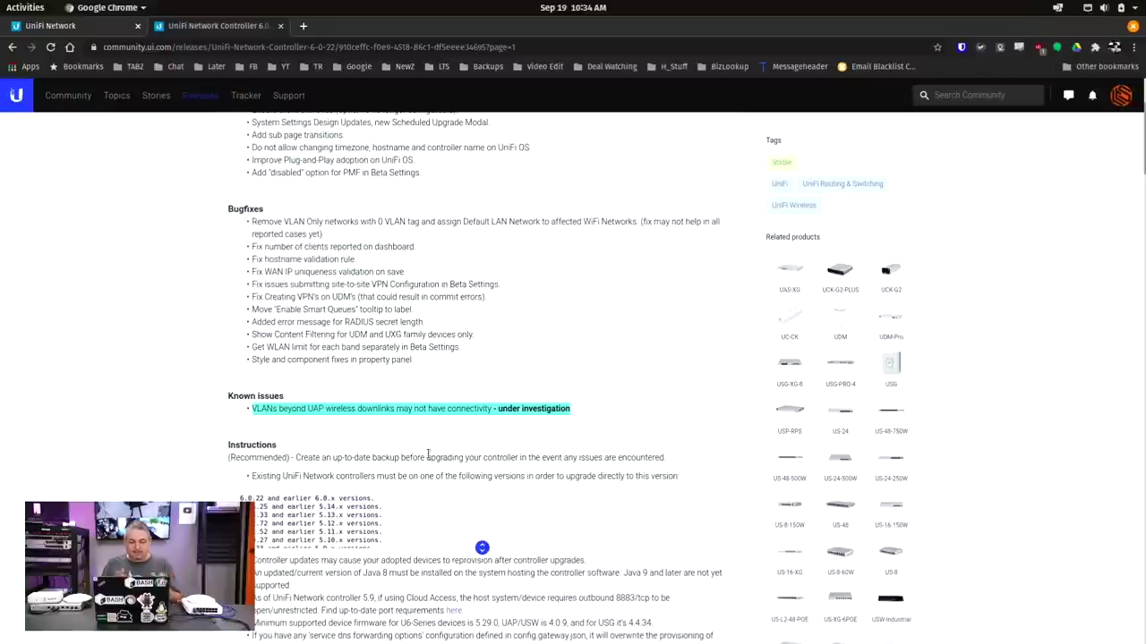
{"action": "left_click", "coordinate": [97, 25]}
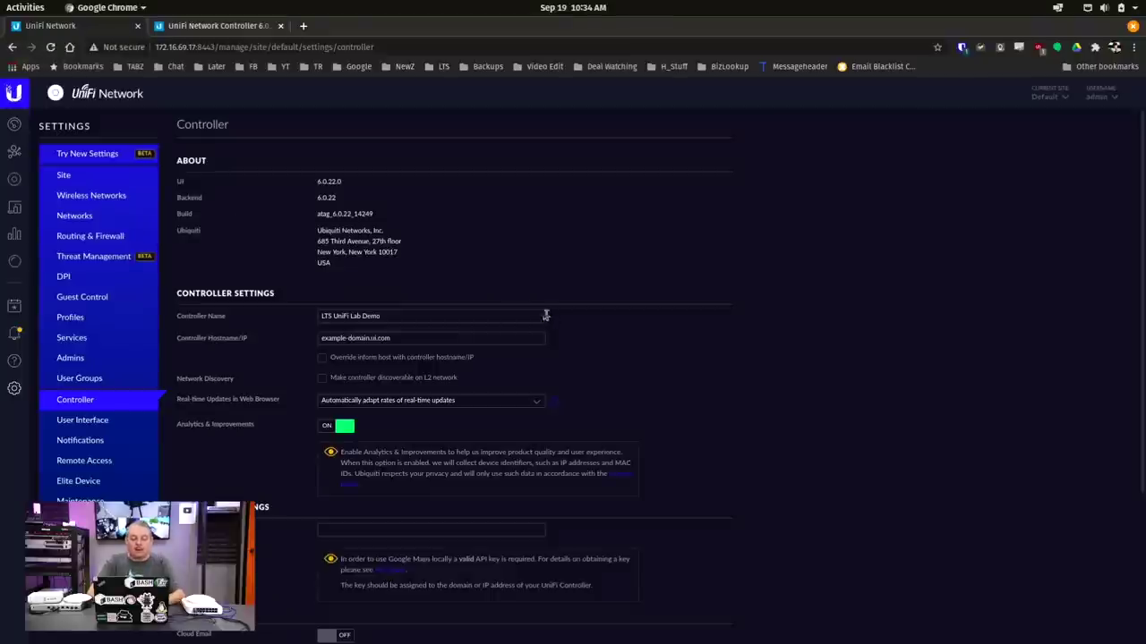
Show the topology map of the switches and two meshed nanoHD APs, then switch to the lab diagram
{"action": "left_click", "coordinate": [15, 153]}
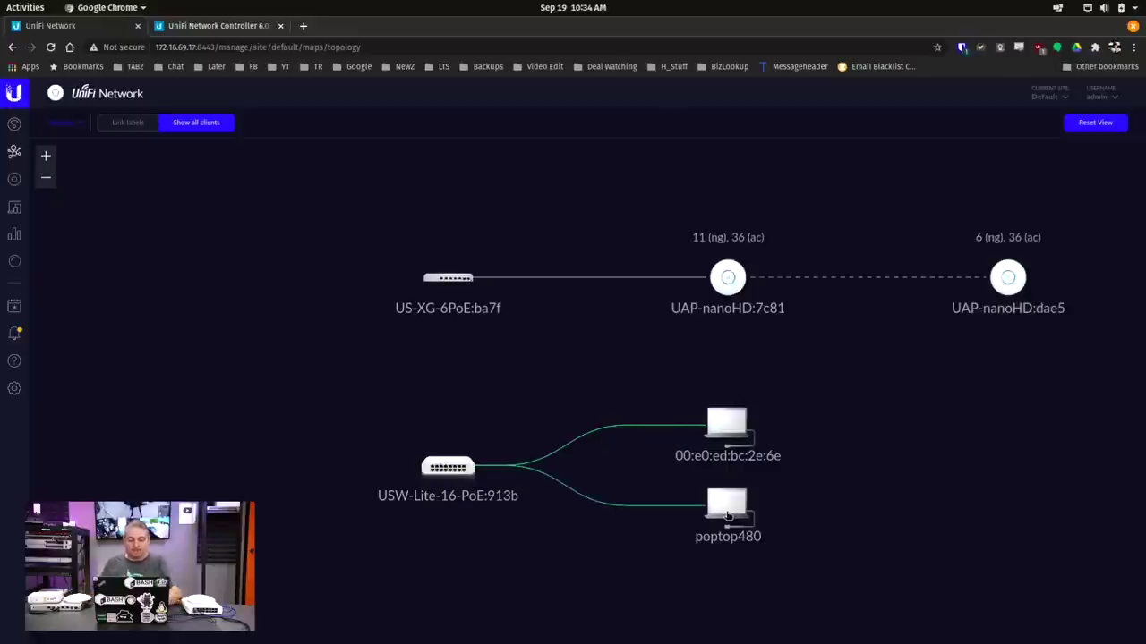
{"action": "key", "text": "alt+Tab"}
{"action": "key", "text": "alt+Tab"}
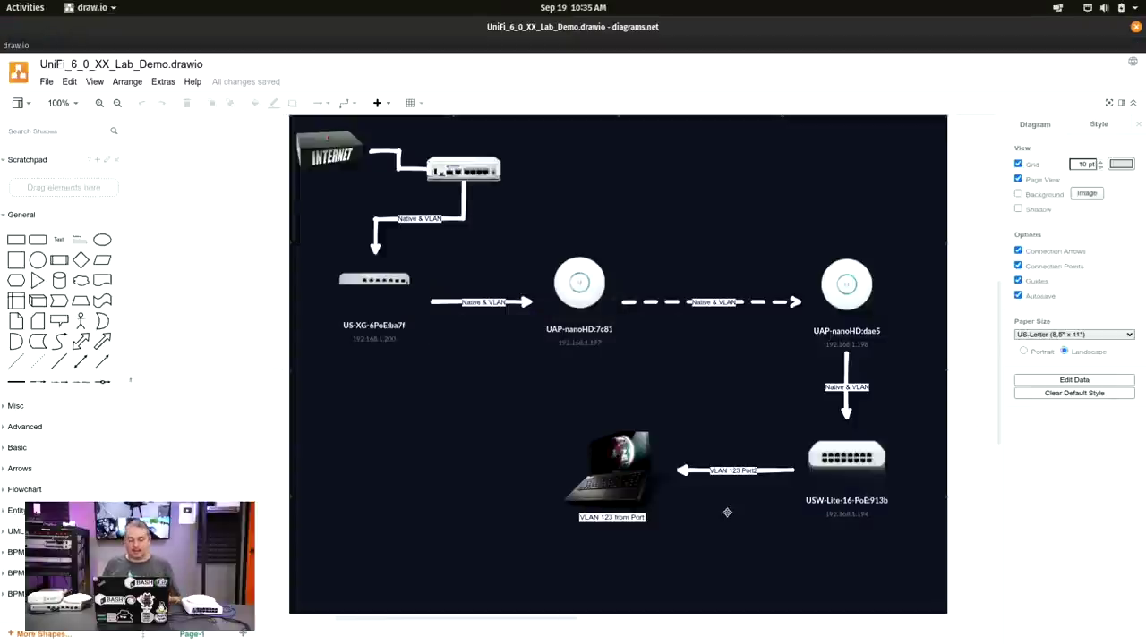
Point out the diagram devices: US-XG-6PoE, UAP-nanoHD:7c81, UAP-nanoHD:dae5 and USW-Lite-16-PoE
{"action": "scroll", "coordinate": [682, 401], "scroll_direction": "right", "scroll_amount": 1}
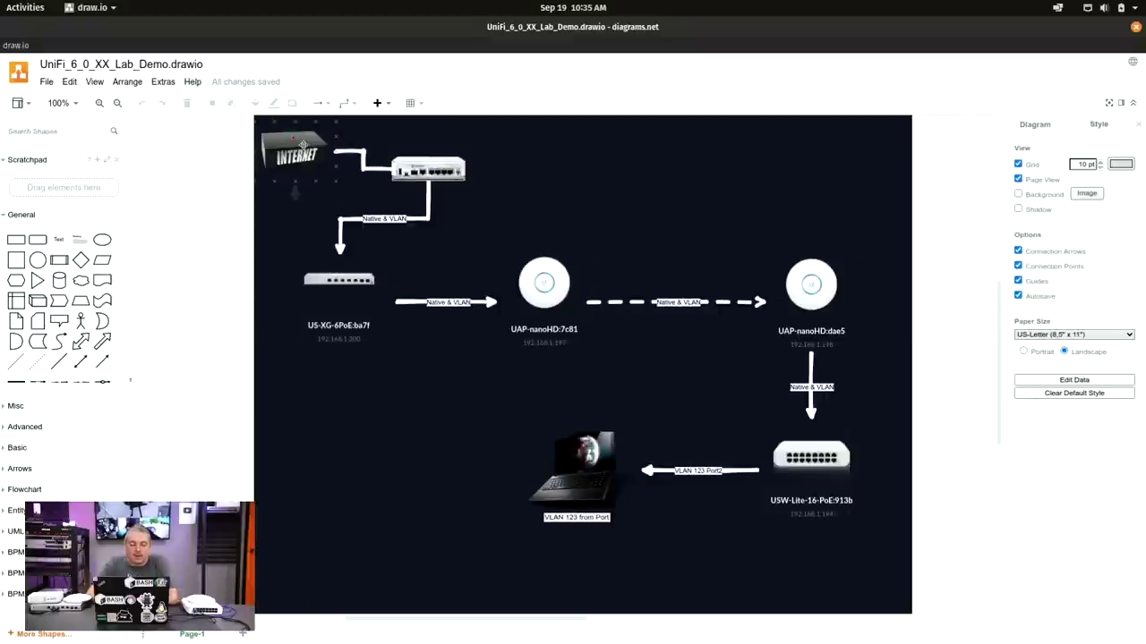
{"action": "left_click", "coordinate": [421, 170]}
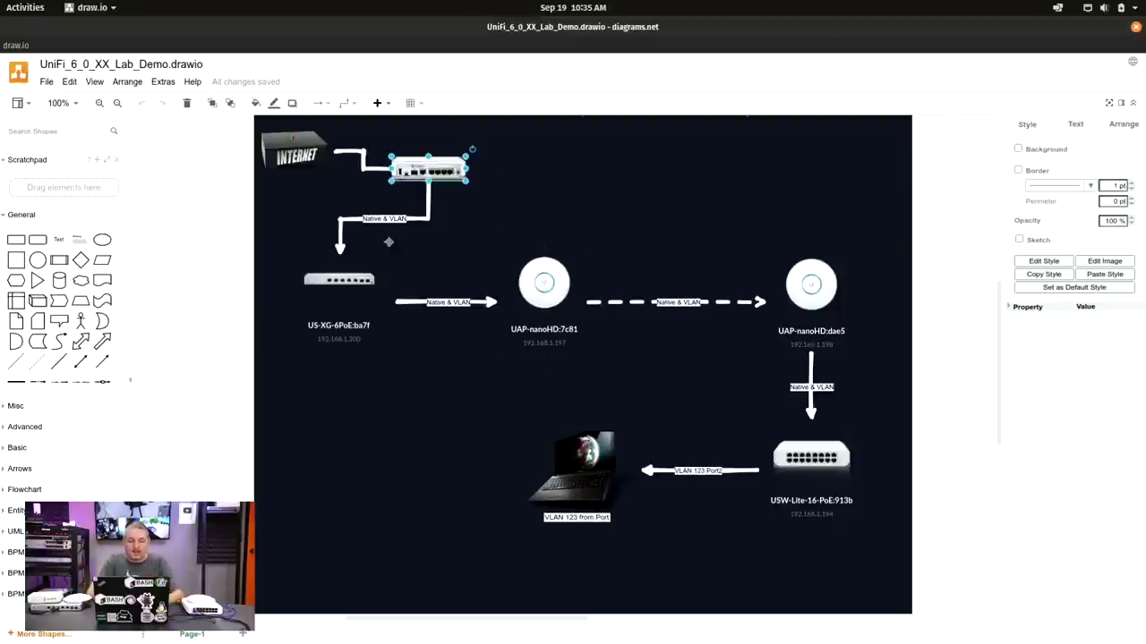
{"action": "left_click", "coordinate": [346, 283]}
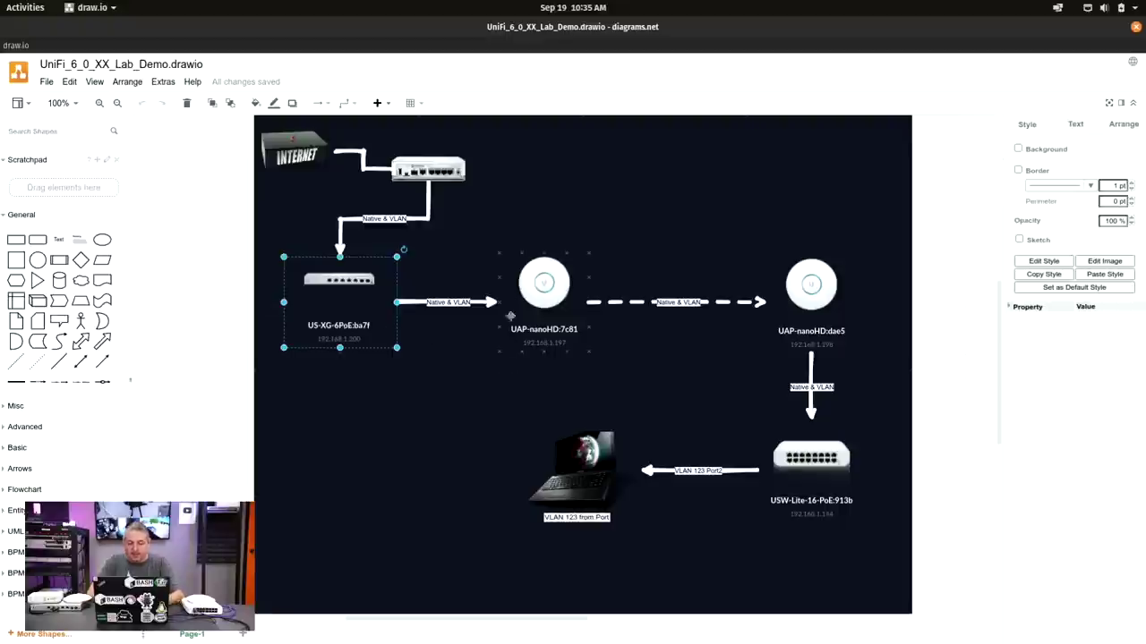
{"action": "left_click", "coordinate": [535, 289]}
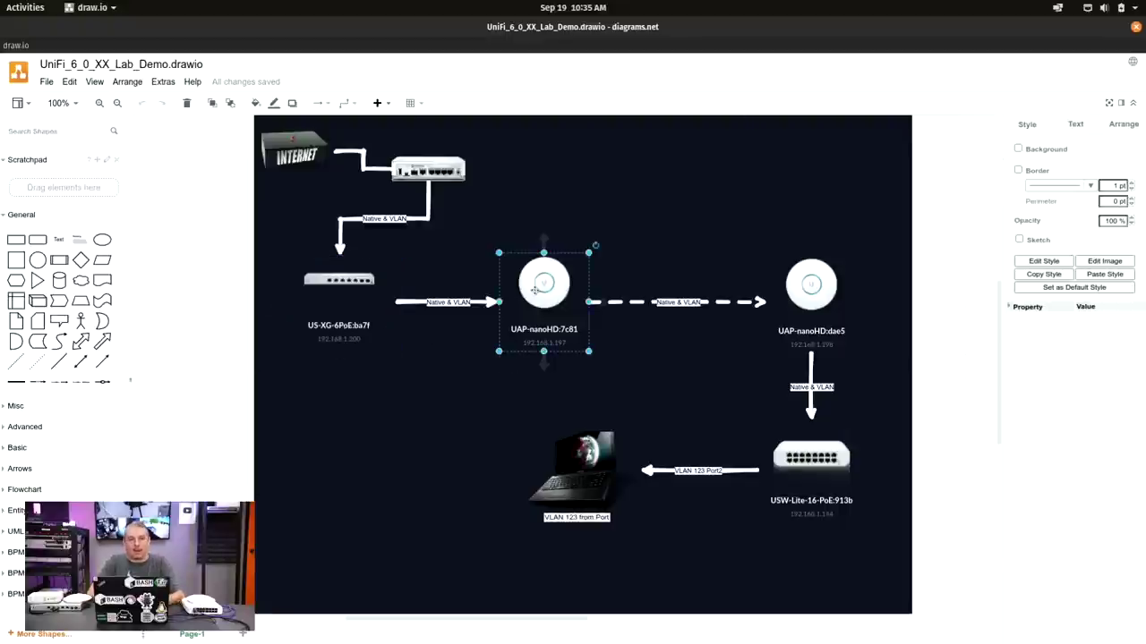
{"action": "left_click", "coordinate": [833, 290]}
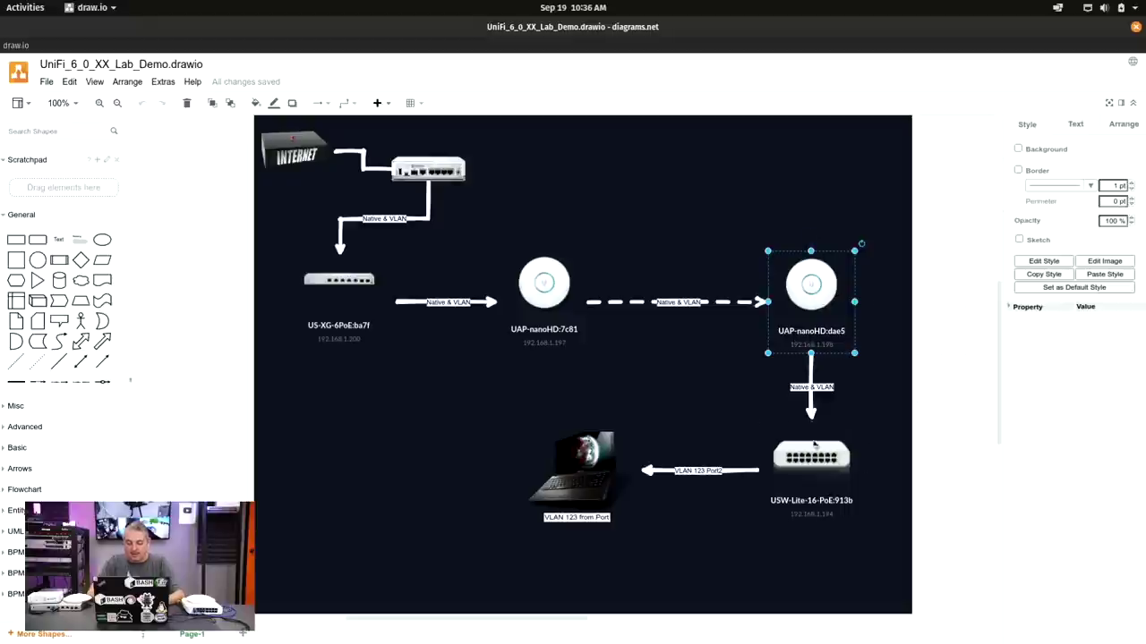
{"action": "left_click", "coordinate": [811, 458]}
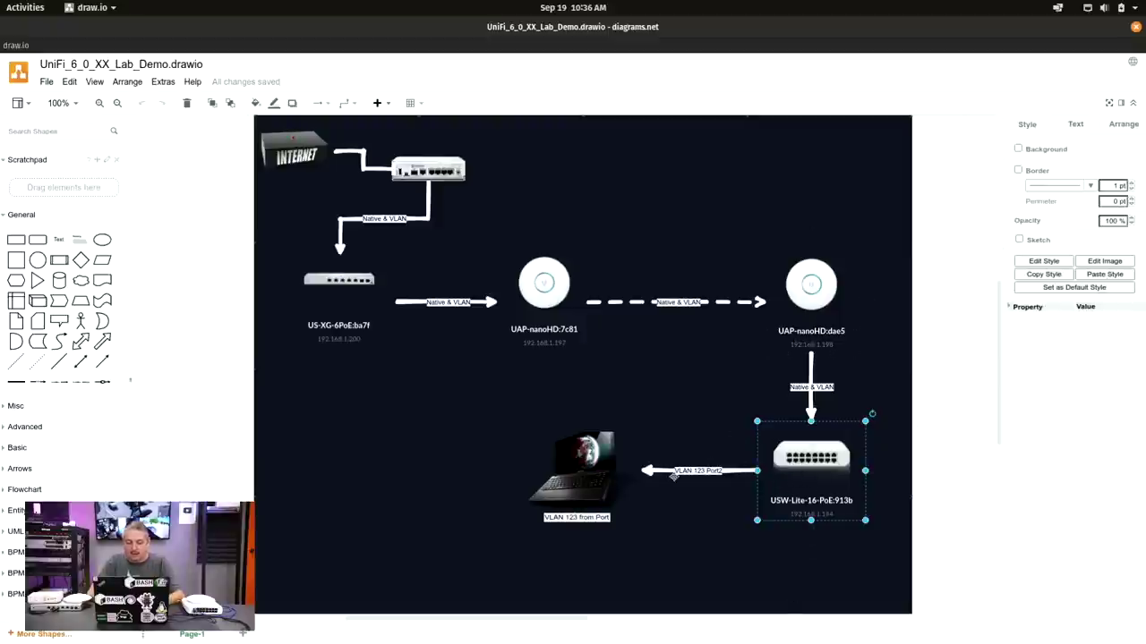
Point out the VLAN 123 link to the laptop, then return to the browser's release notes
{"action": "left_click", "coordinate": [660, 472]}
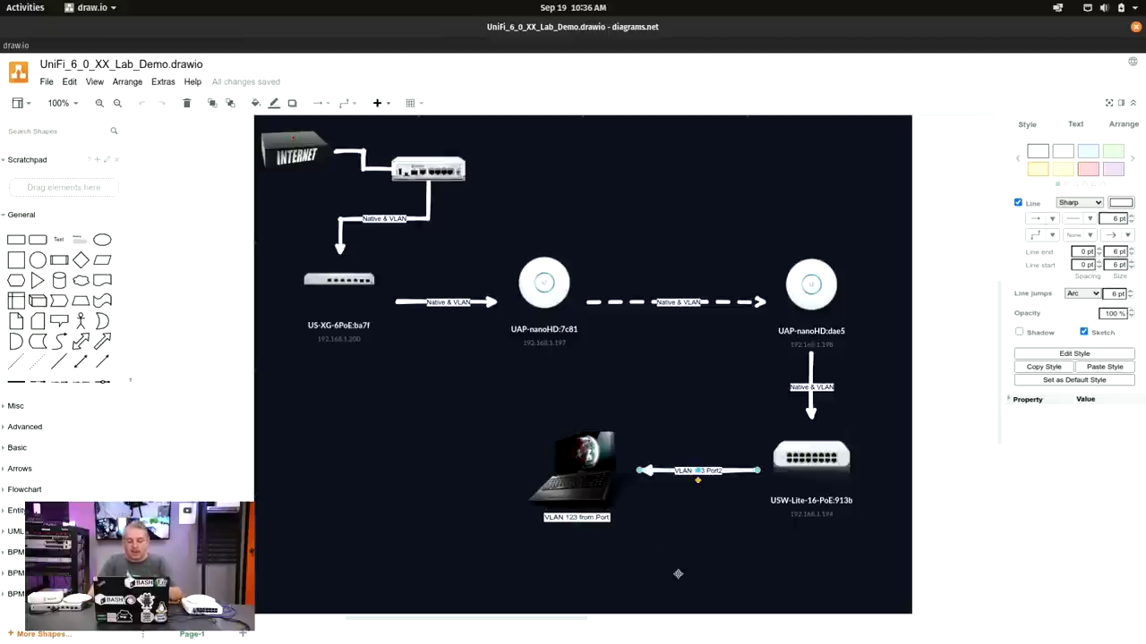
{"action": "key", "text": "alt+Tab"}
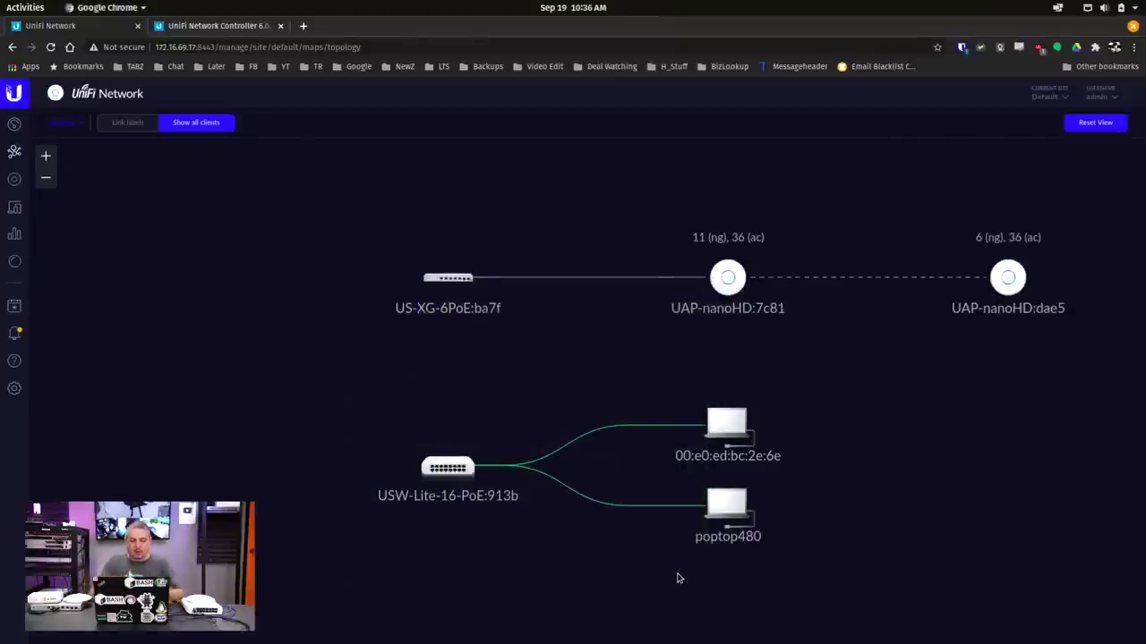
{"action": "left_click", "coordinate": [207, 27]}
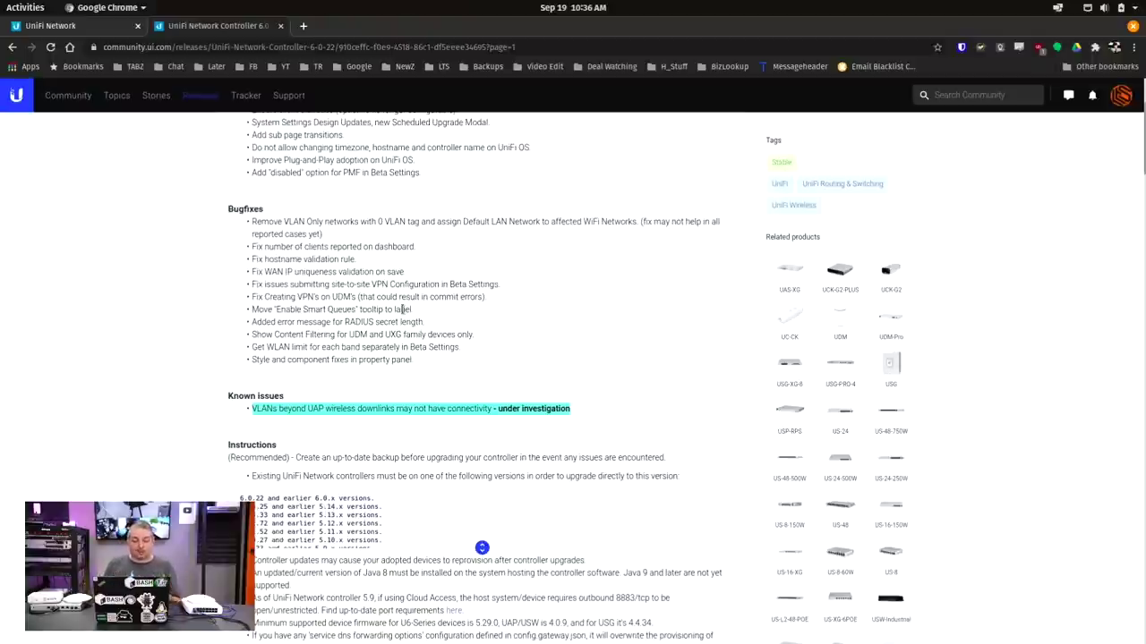
Return to the UniFi Network tab and open the Site settings with the Uplink Connectivity Monitor
{"action": "left_click", "coordinate": [79, 26]}
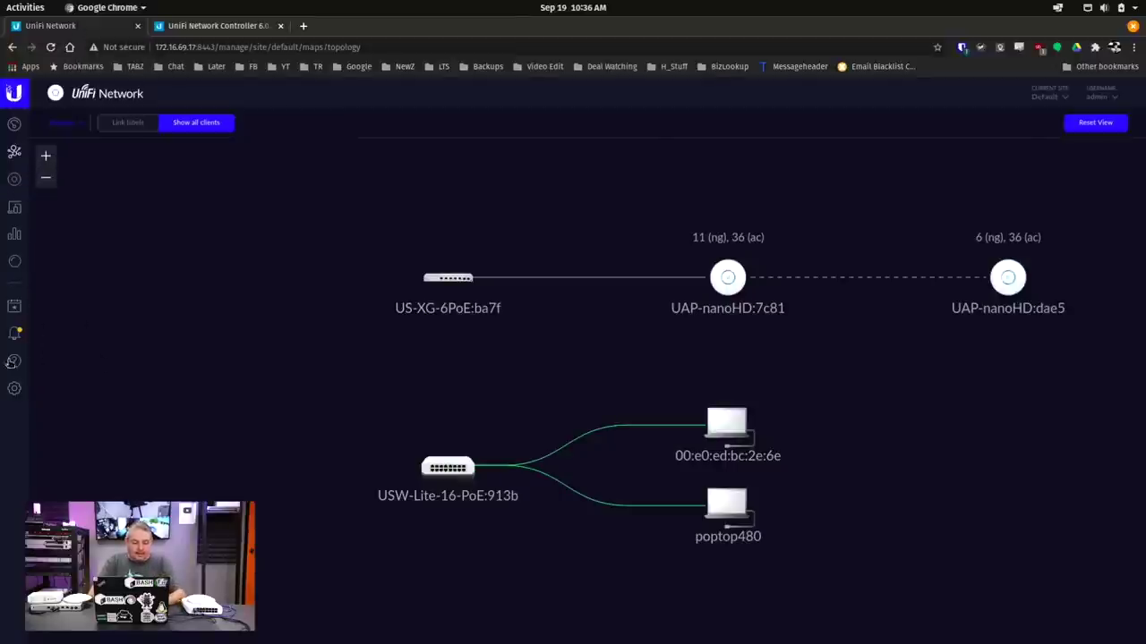
{"action": "left_click", "coordinate": [15, 388]}
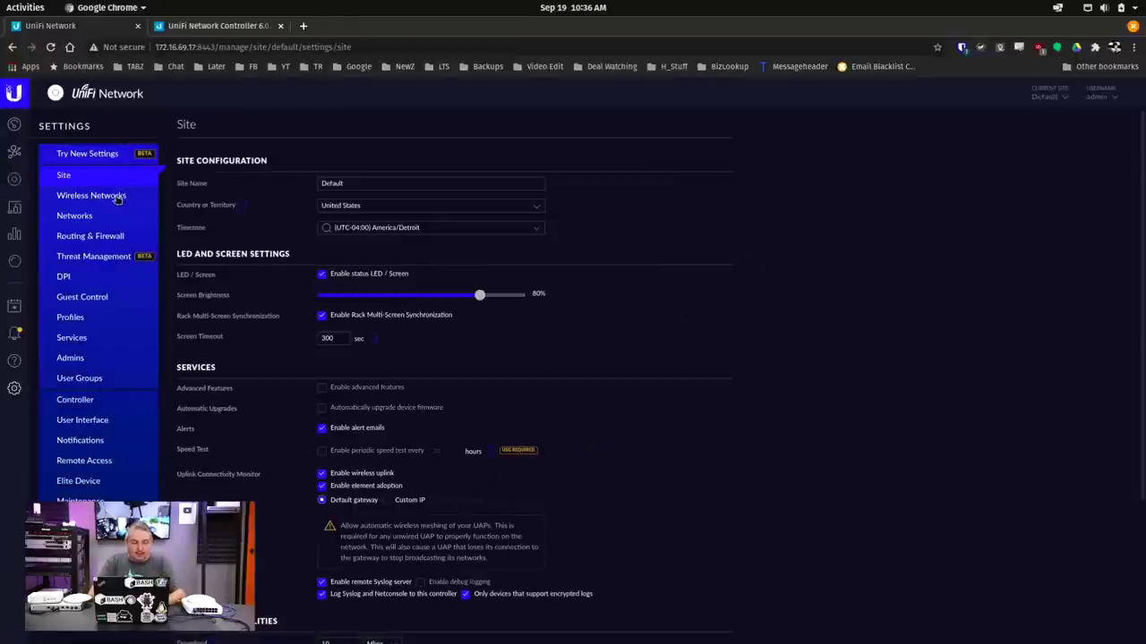
Review the Wireless Networks list and the Networks list containing LAN and Test
{"action": "left_click", "coordinate": [117, 199]}
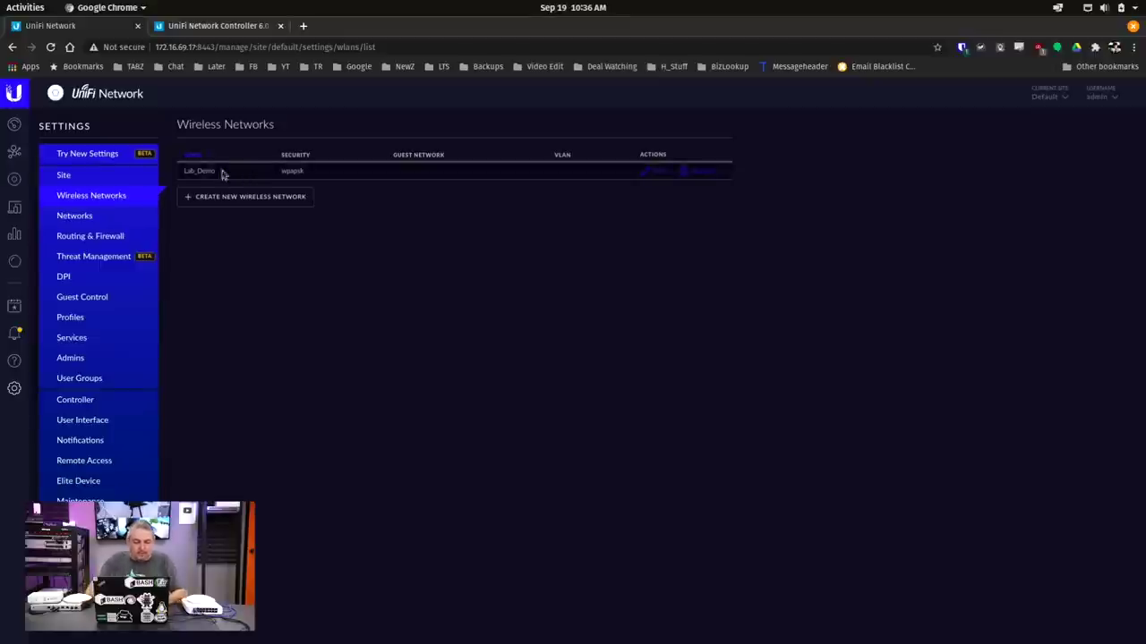
{"action": "left_click", "coordinate": [130, 219]}
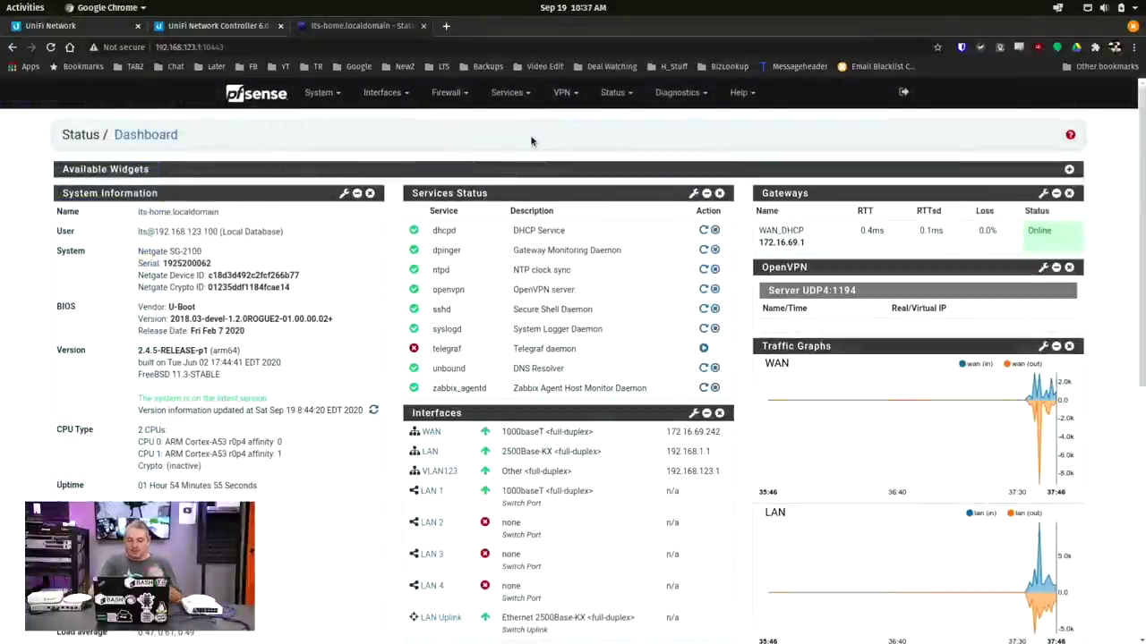
In pfSense, note WAN gateway 172.16.69.1 and the VLAN 123 list, then return to UniFi Networks
{"action": "double_click", "coordinate": [768, 240]}
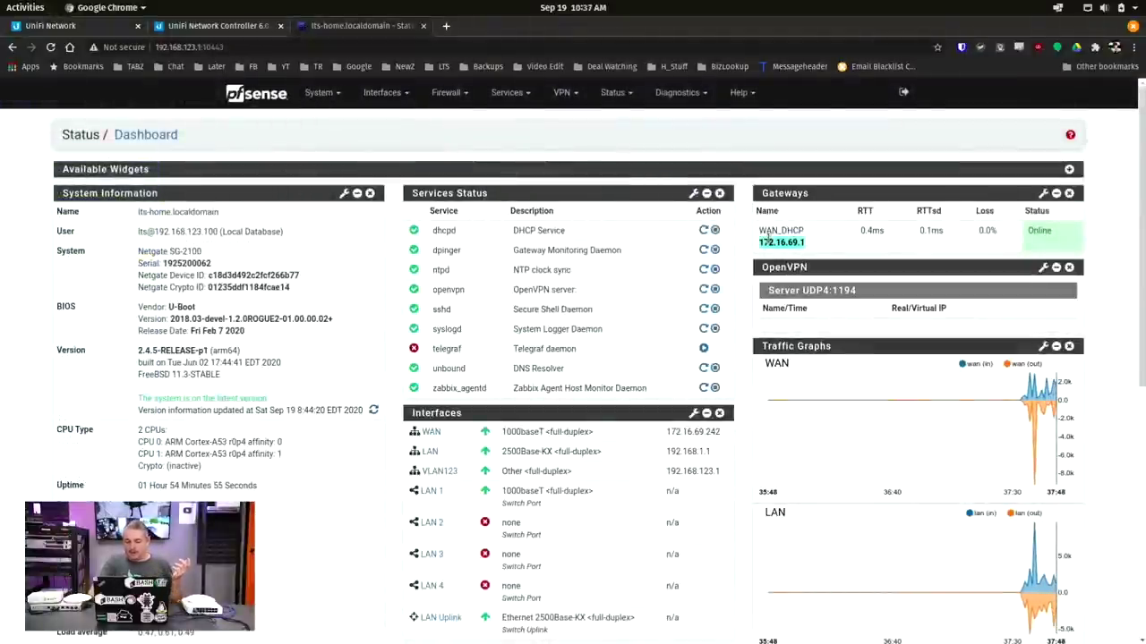
{"action": "left_click", "coordinate": [768, 235]}
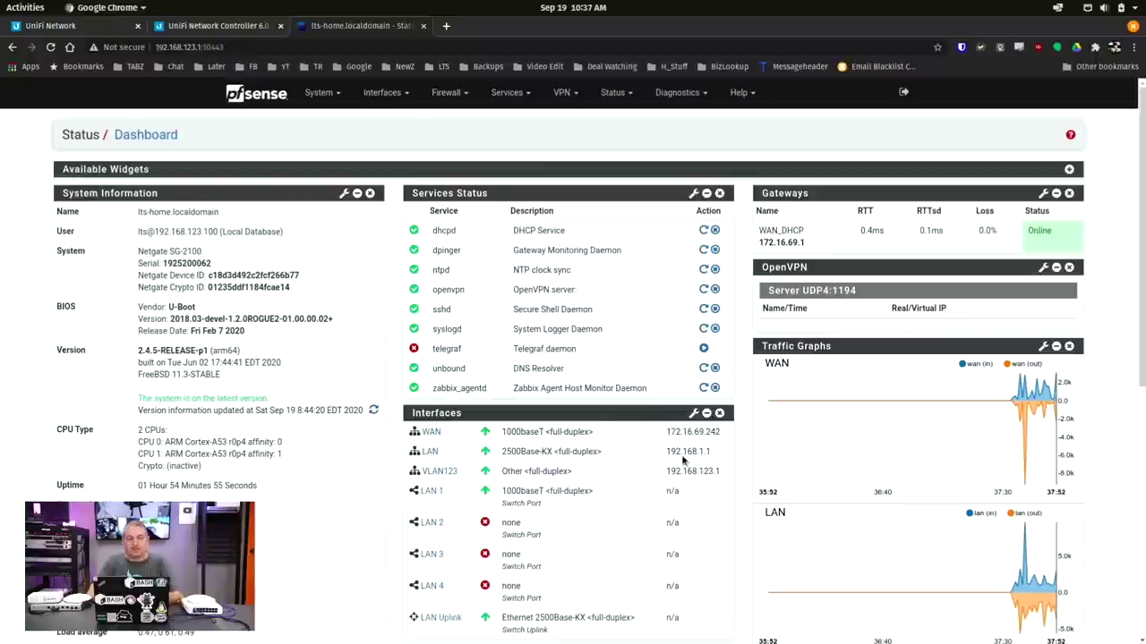
{"action": "left_click", "coordinate": [397, 98]}
{"action": "left_click", "coordinate": [394, 118]}
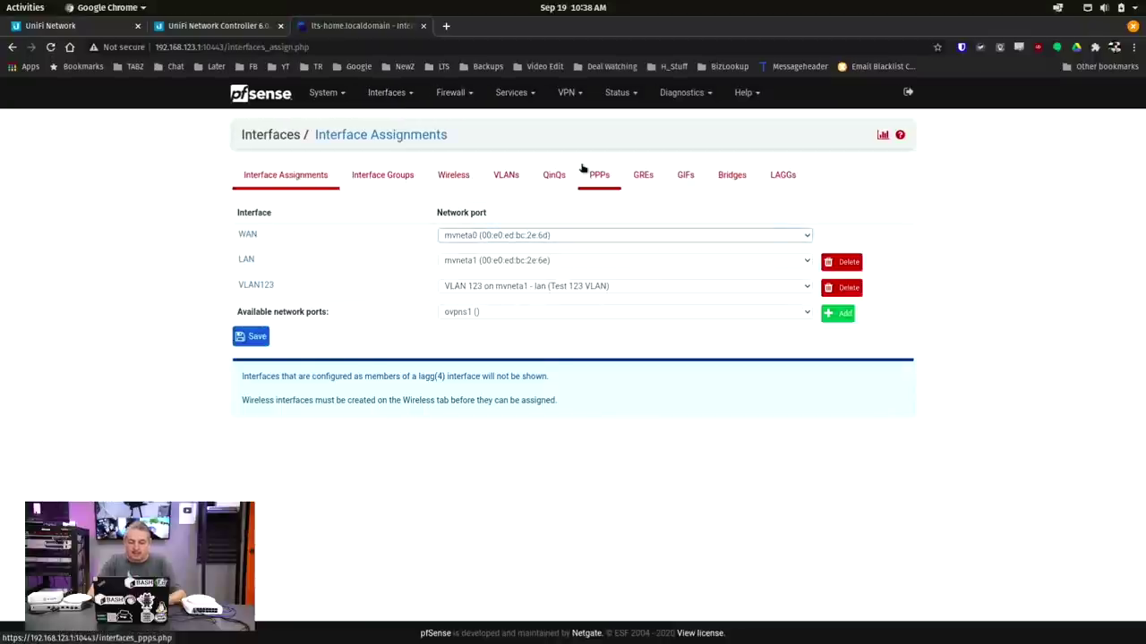
{"action": "left_click", "coordinate": [510, 177]}
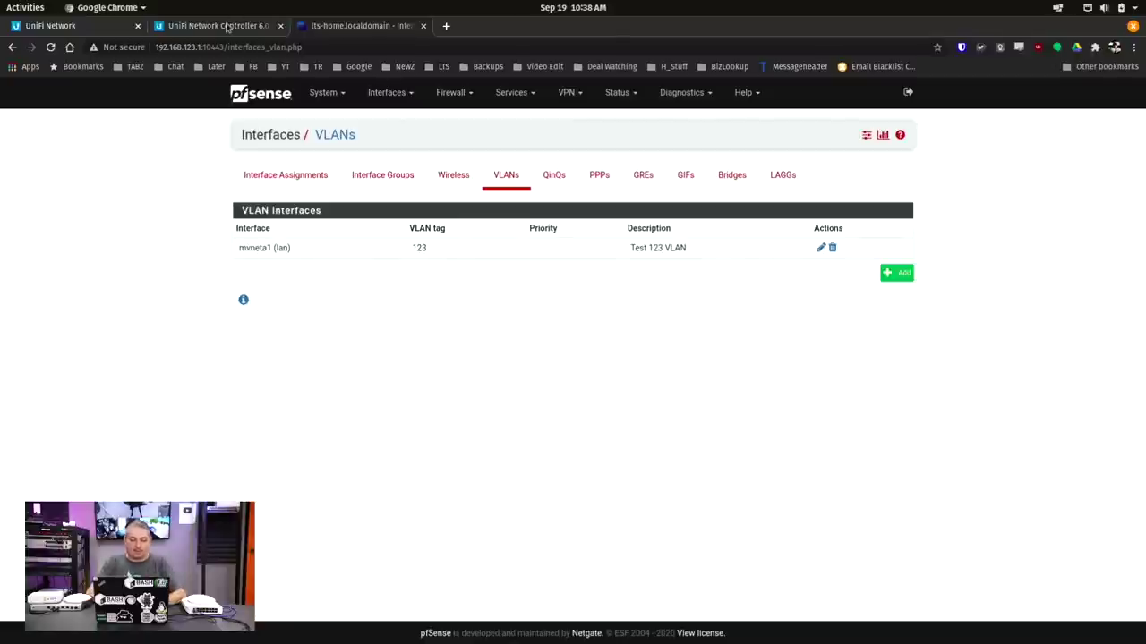
{"action": "left_click", "coordinate": [222, 25]}
{"action": "left_click", "coordinate": [52, 25]}
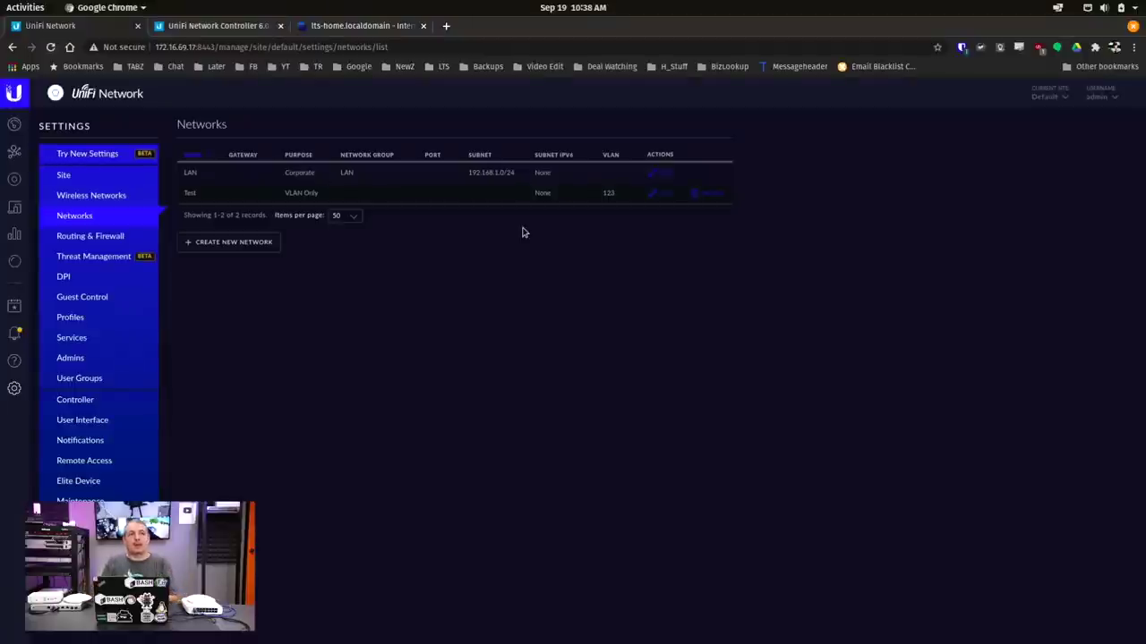
Show the Devices list with US-XG-6PoE, USW-Lite-16-PoE and both UAP-nanoHD, briefly checking the diagram
{"action": "left_click", "coordinate": [14, 179]}
{"action": "key", "text": "alt+Tab"}
{"action": "key", "text": "alt+Tab"}
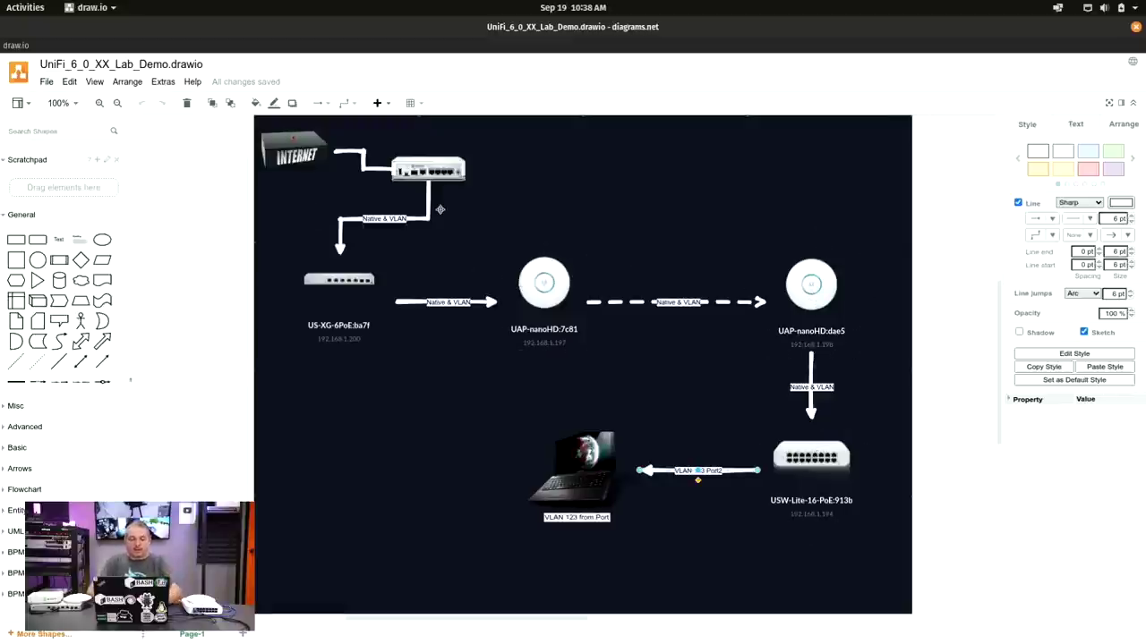
{"action": "key", "text": "alt+Tab"}
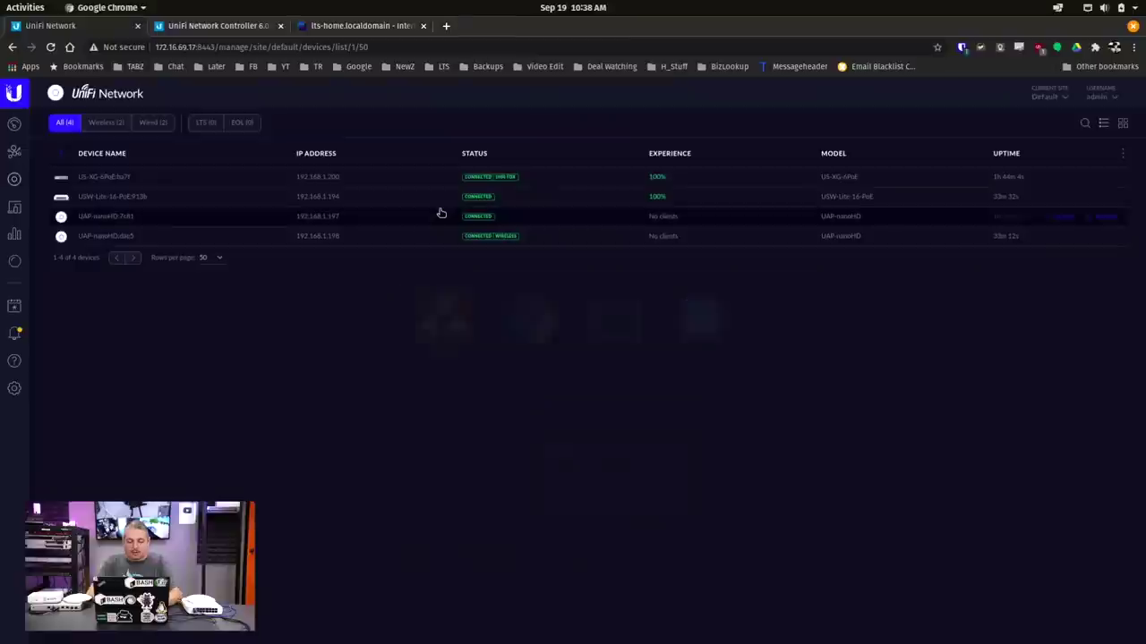
{"action": "left_click", "coordinate": [209, 224]}
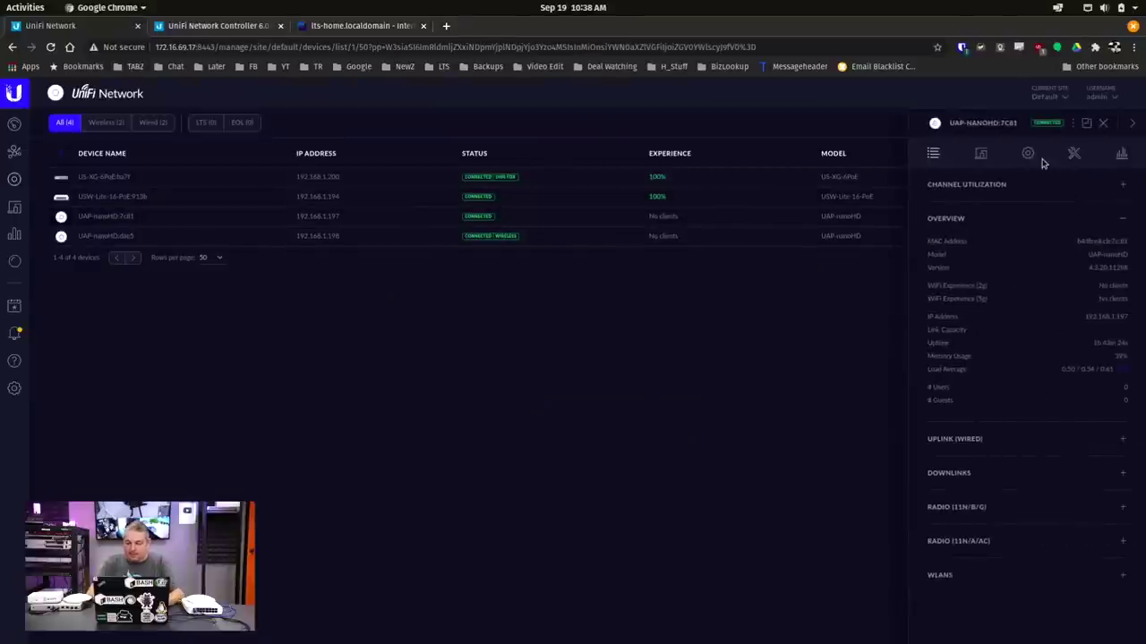
{"action": "left_click", "coordinate": [1027, 155]}
{"action": "left_click", "coordinate": [1039, 475]}
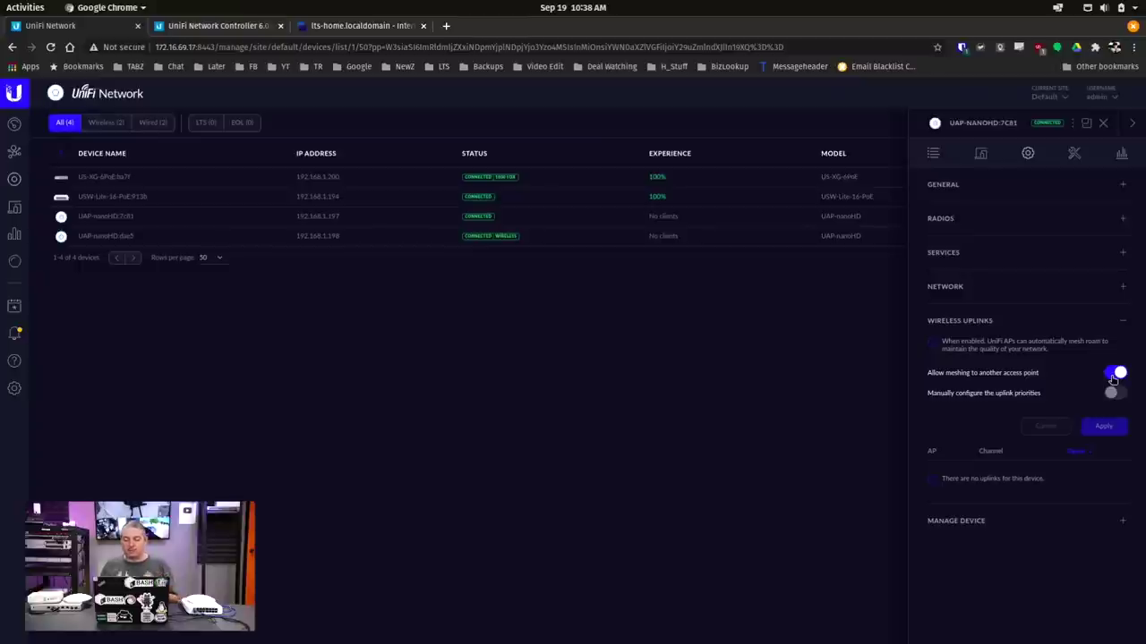
{"action": "left_click", "coordinate": [1106, 122]}
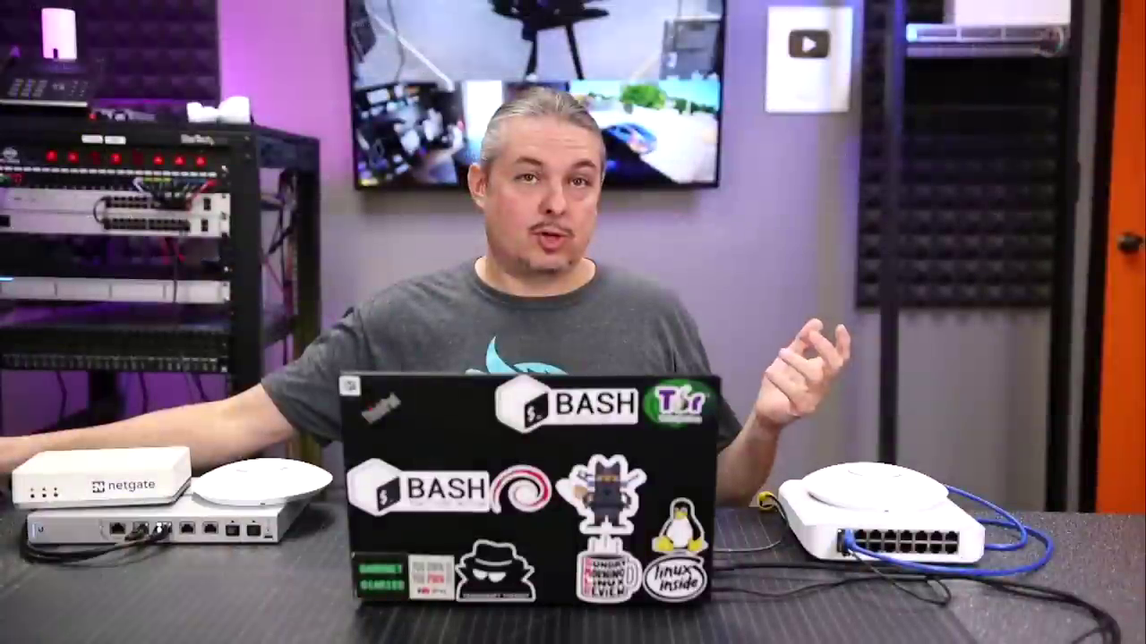
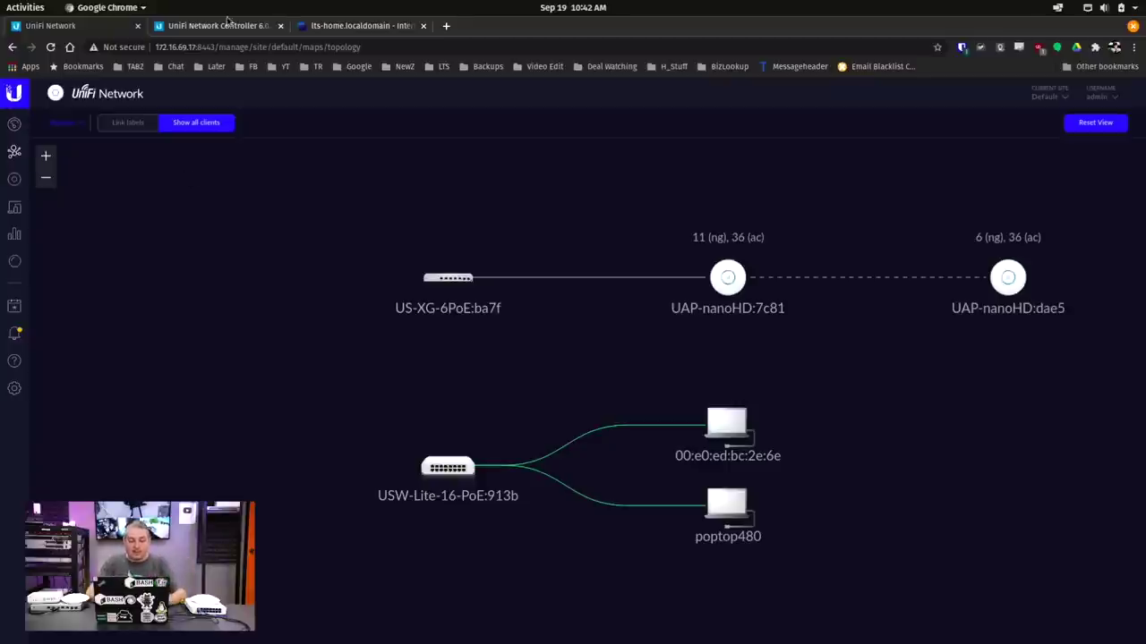
Glance at the controller release notes, return to the topology map, and show the adopted devices list
{"action": "left_click", "coordinate": [222, 26]}
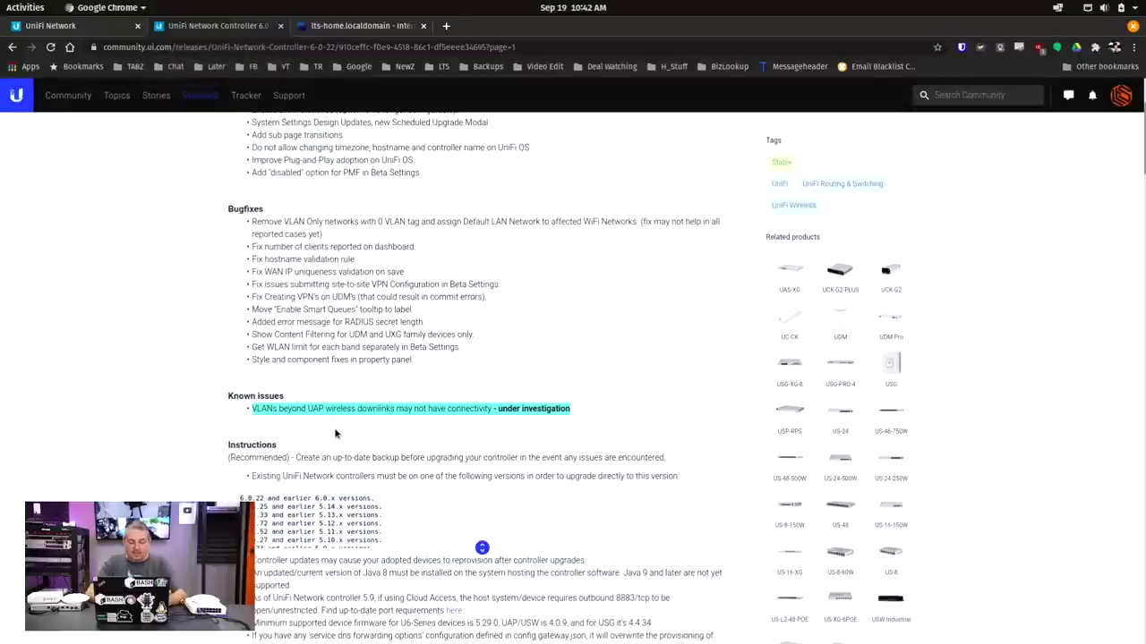
{"action": "left_click", "coordinate": [95, 31]}
{"action": "left_click", "coordinate": [15, 152]}
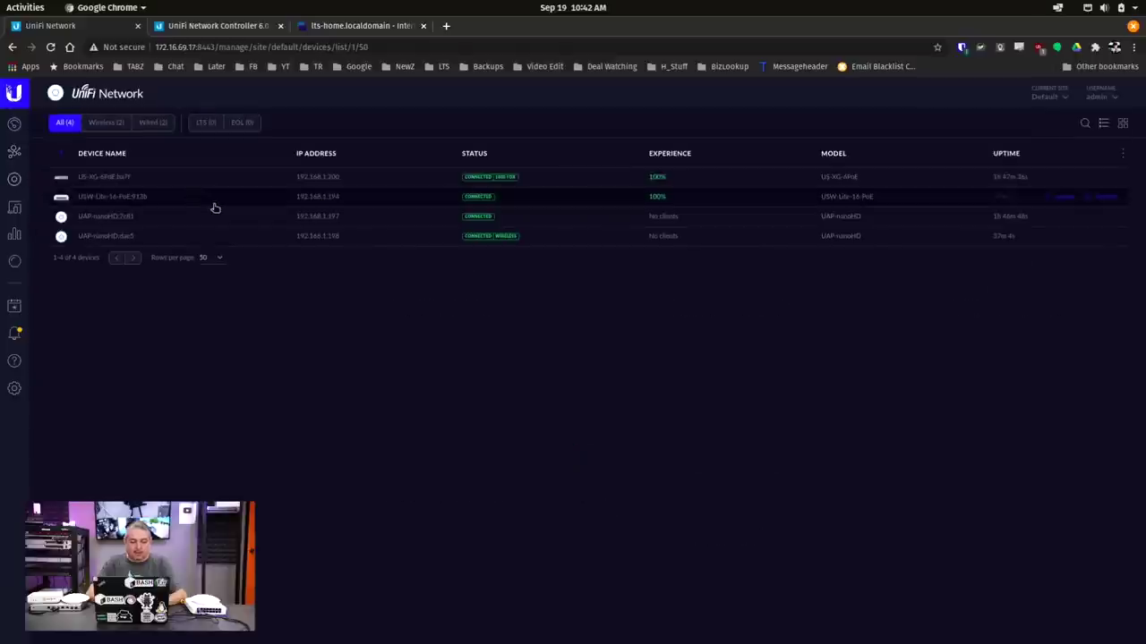
Open the USW-Lite-16-PoE switch's details and display its port list with Port 2 selected
{"action": "left_click", "coordinate": [172, 195]}
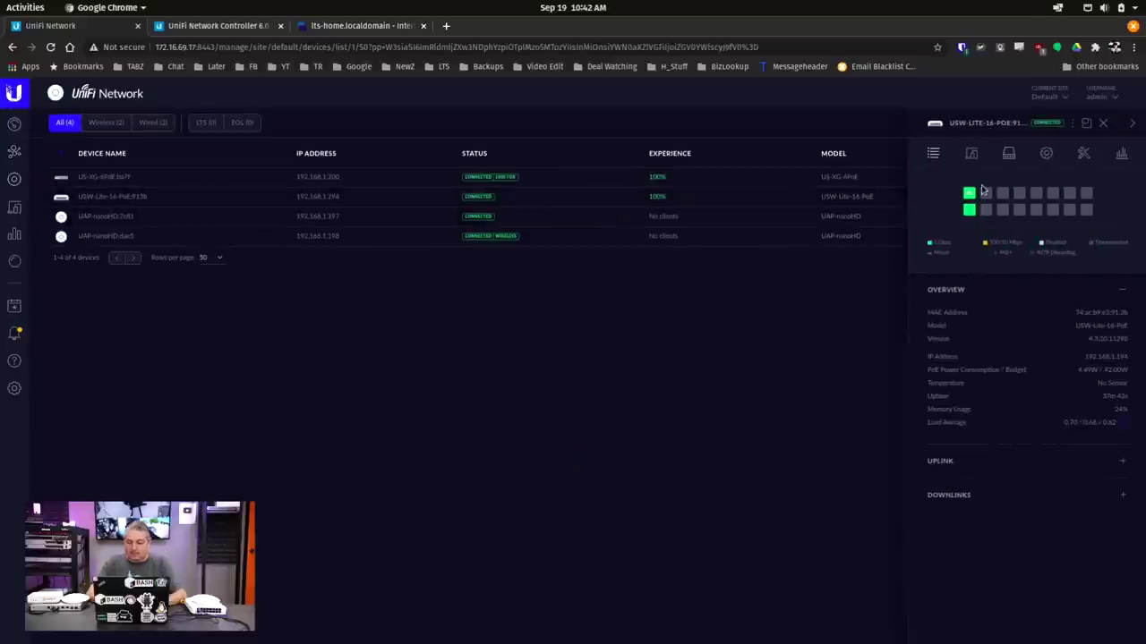
{"action": "mouse_move", "coordinate": [969, 213]}
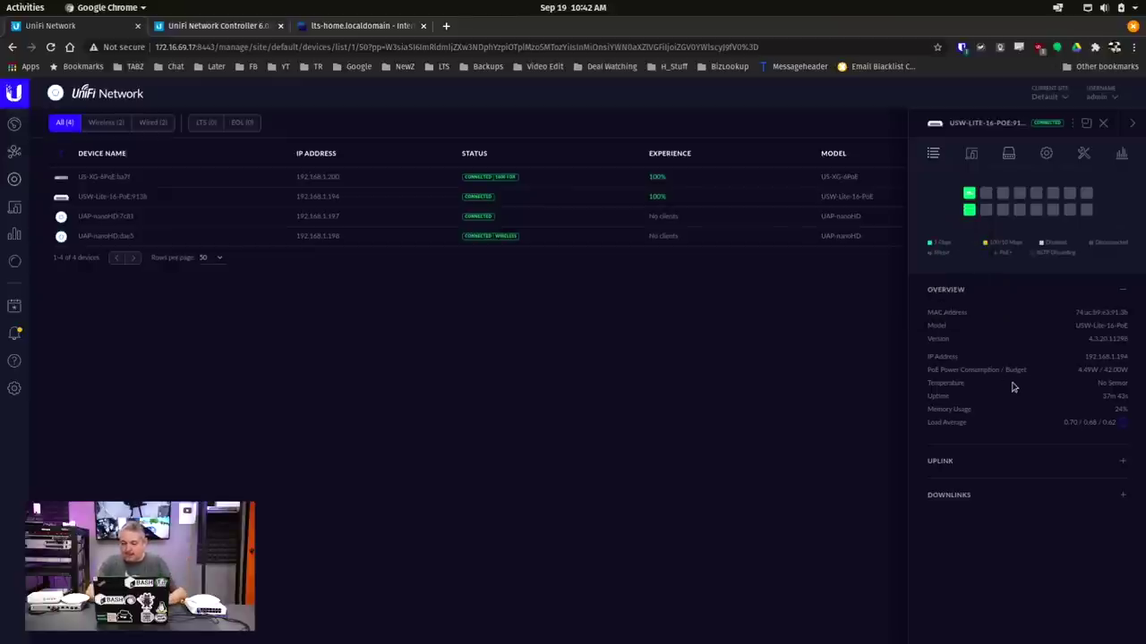
{"action": "left_click", "coordinate": [968, 211]}
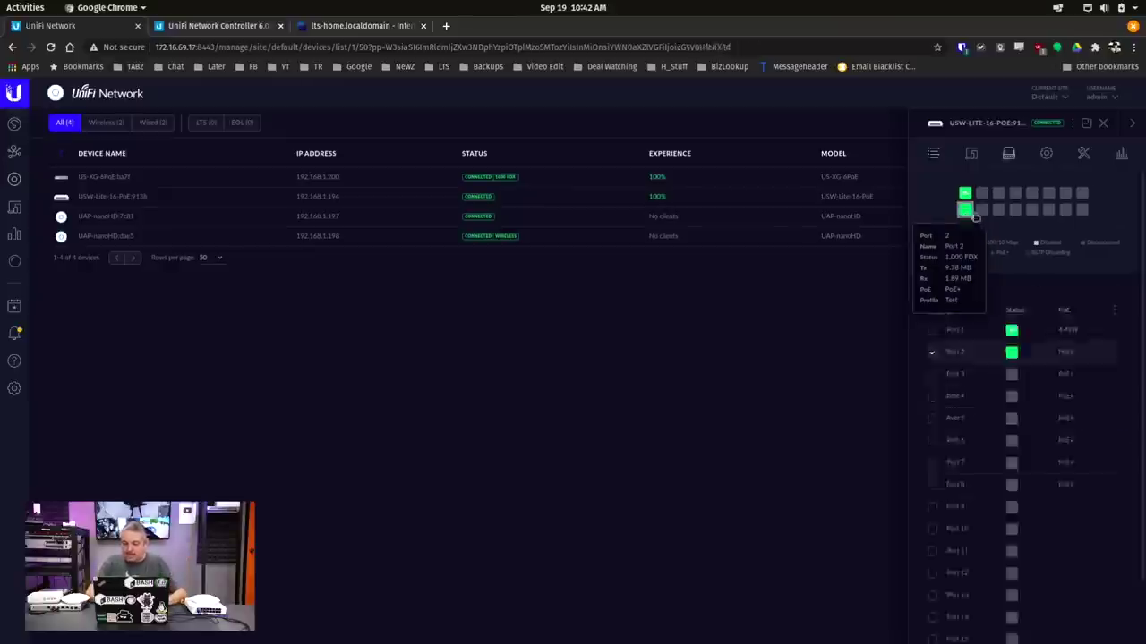
Confirm Port 2 uses the Test (123) switch port profile, cancel without changes, and go to Terminal
{"action": "left_click", "coordinate": [1108, 355]}
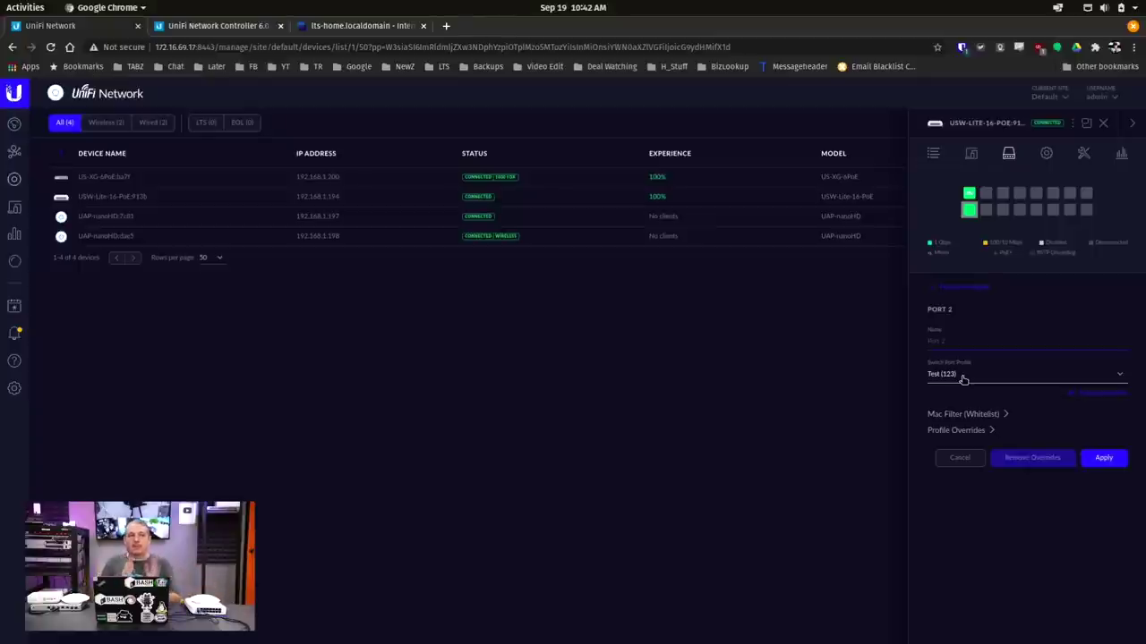
{"action": "left_click", "coordinate": [965, 459]}
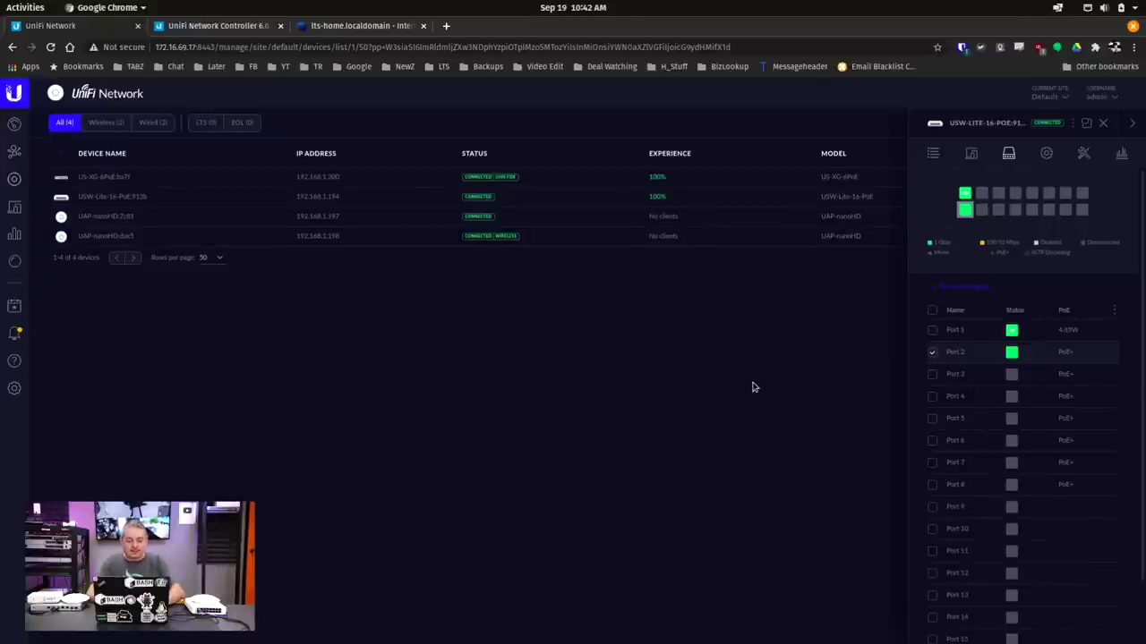
{"action": "key", "text": "alt+Tab"}
{"action": "key", "text": "alt+Tab"}
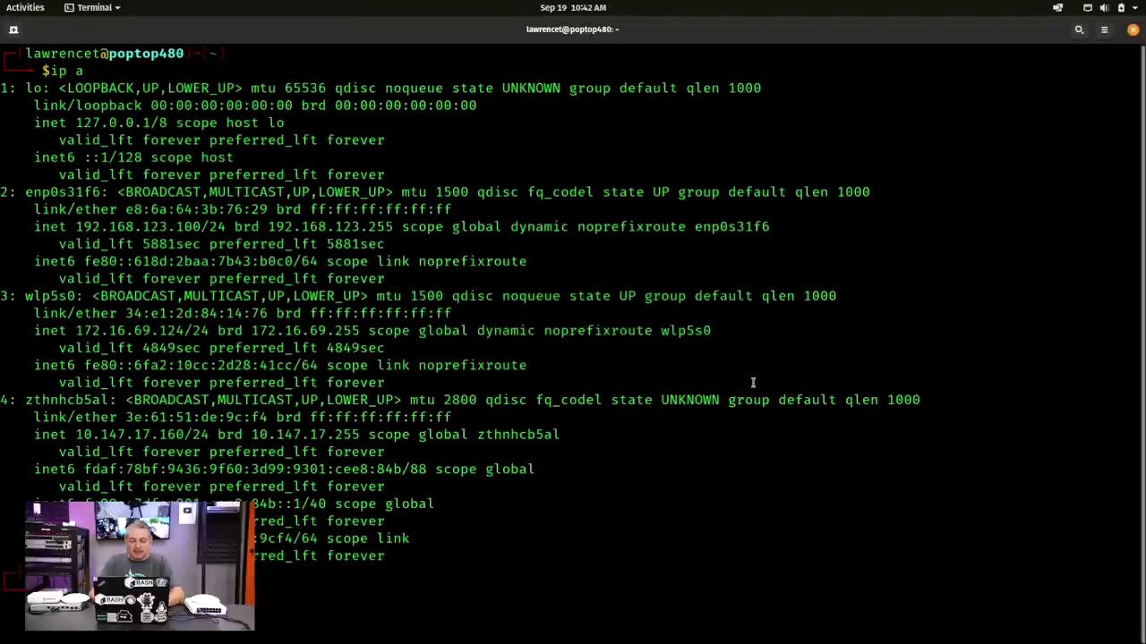
Clear the screen, run ip a, and highlight enp0s31f6's address 192.168.123.100/24
{"action": "key", "text": "ctrl+l"}
{"action": "type", "text": "ip a"}
{"action": "key", "text": "Return"}
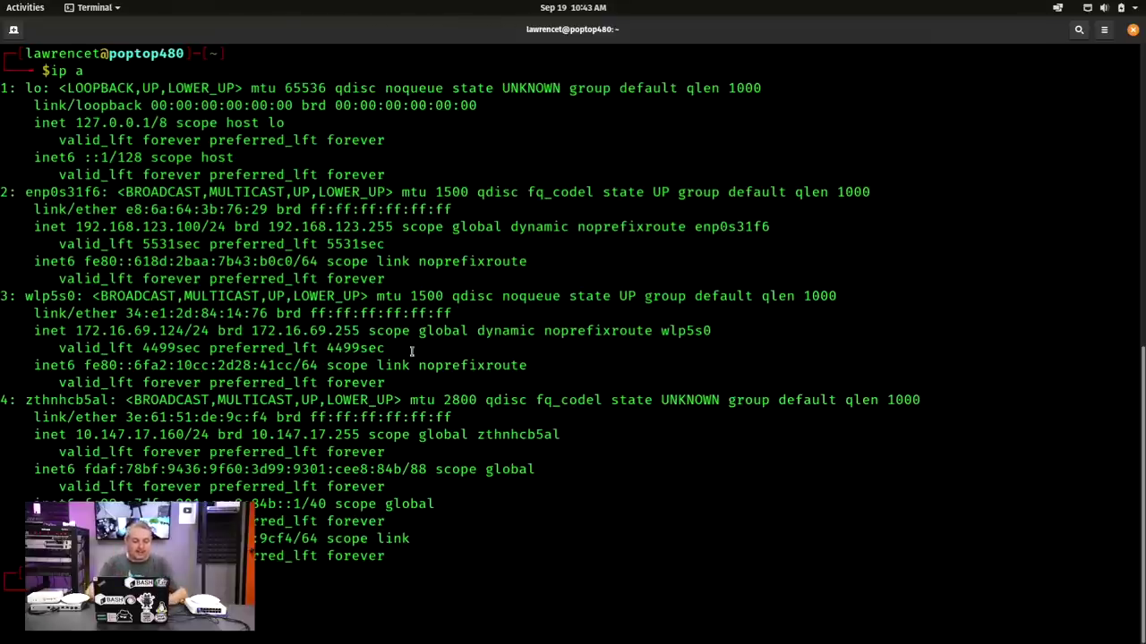
{"action": "left_click_drag", "start_coordinate": [76, 226], "coordinate": [200, 227]}
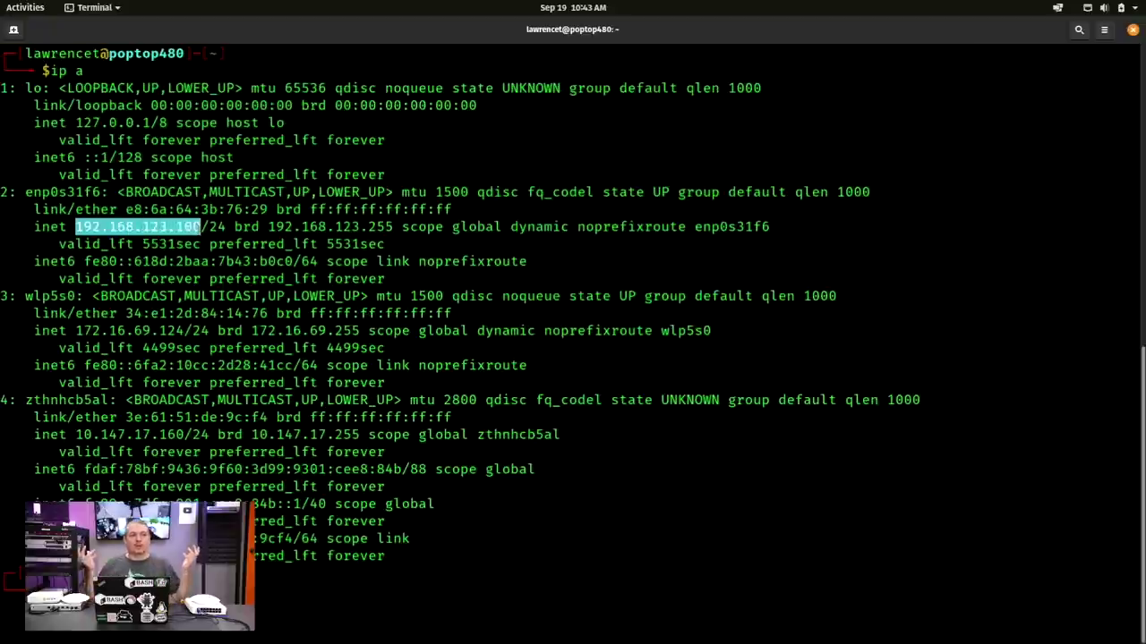